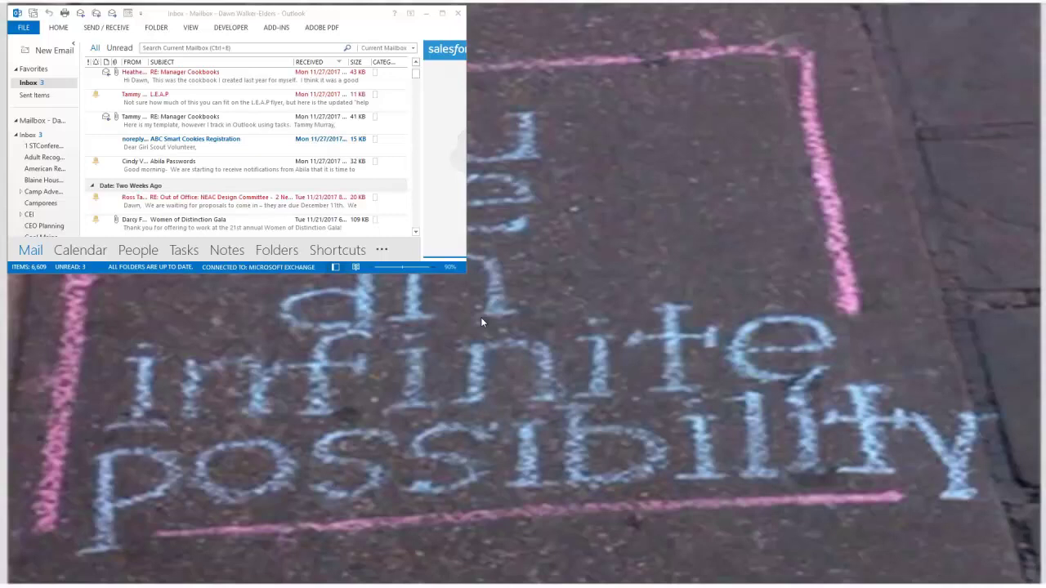
Open the ABC Smart Cookies Registration email, follow its registration link, and show the web form in a maximized browser window
double_click(195, 145)
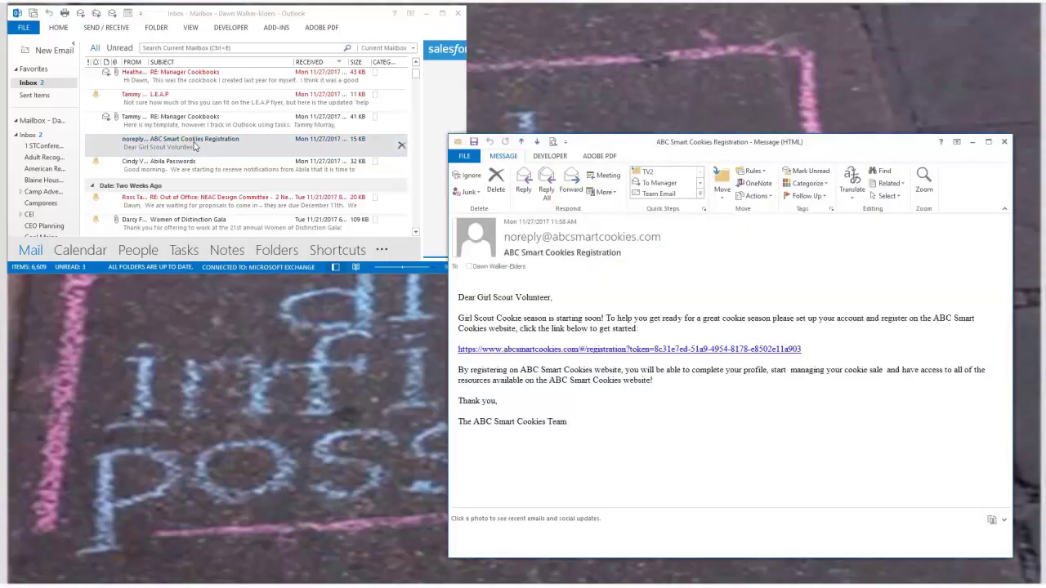
click(565, 351)
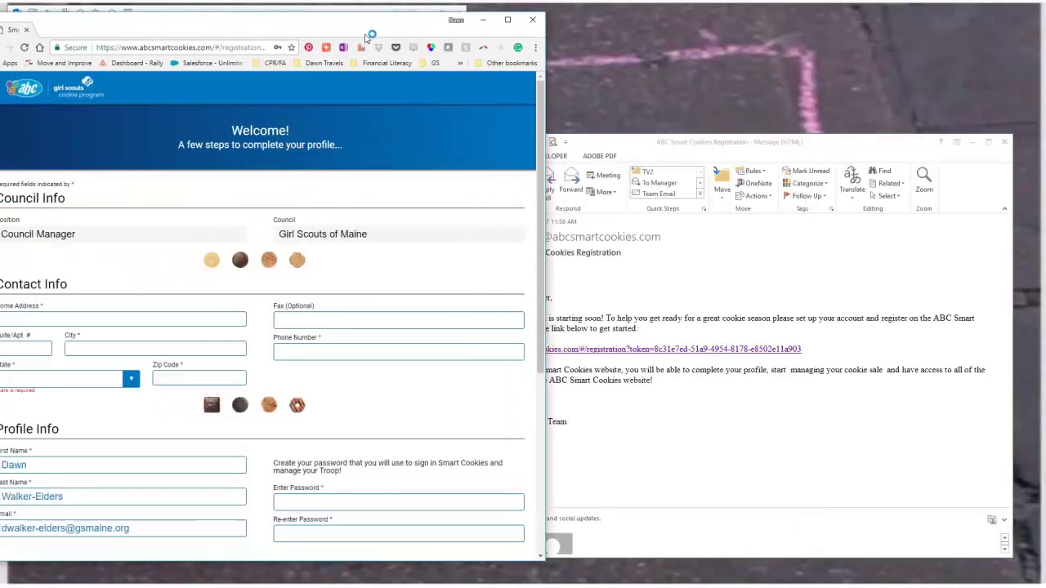
drag(35, 19, 438, 34)
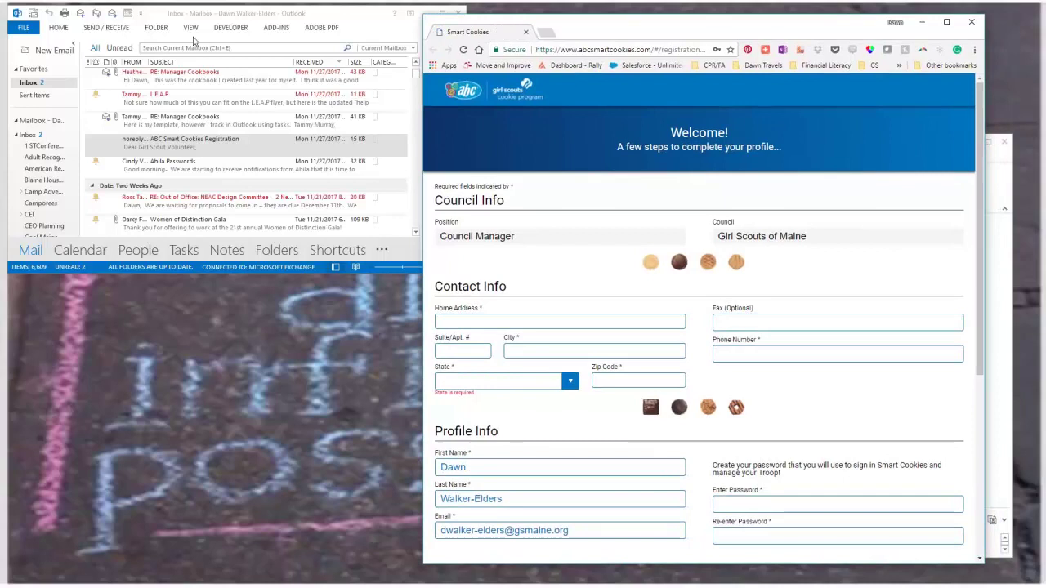
drag(350, 16, 0, 45)
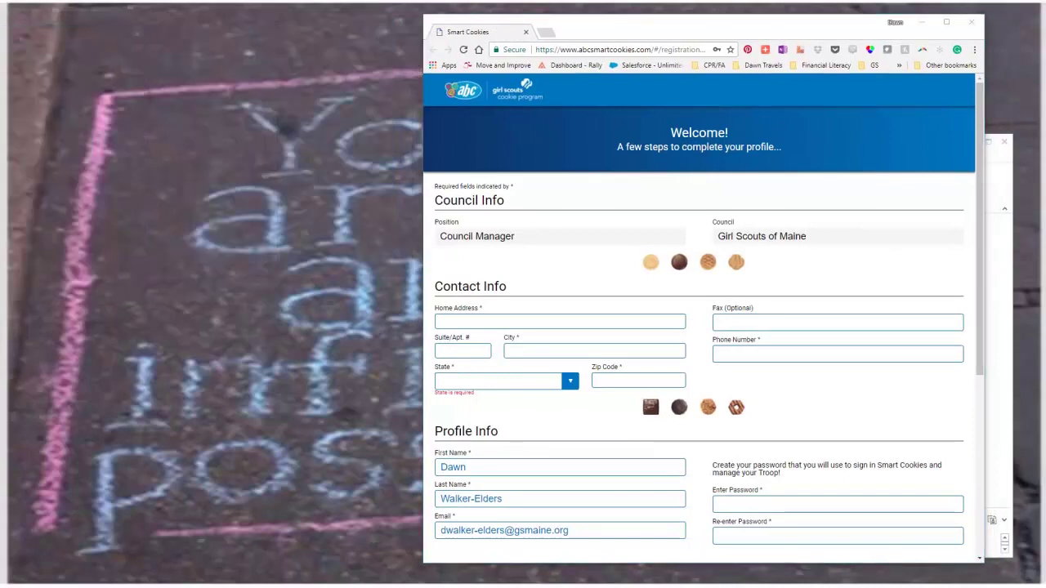
click(947, 22)
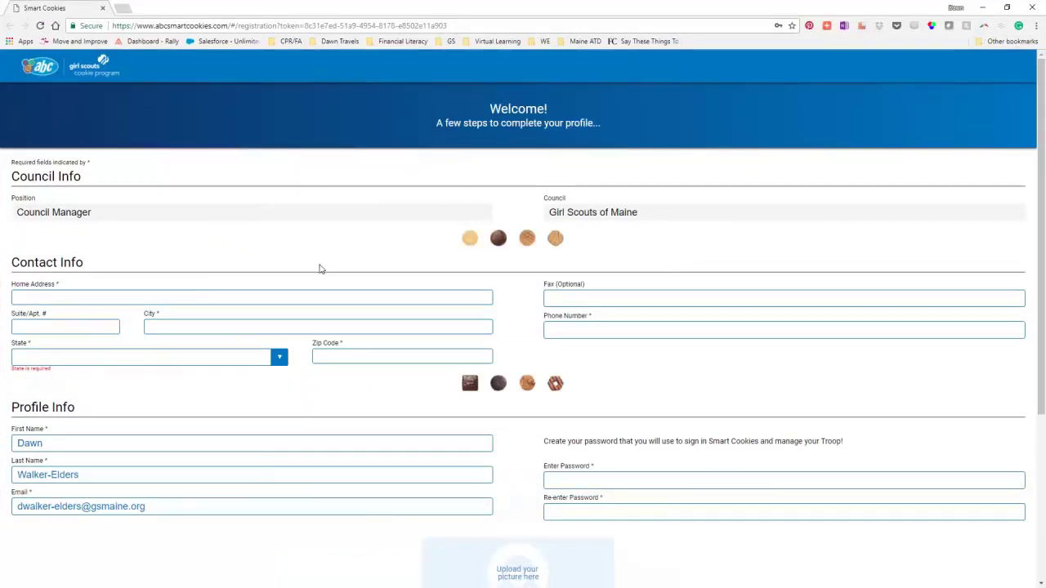
Fill in the Contact Info section with the volunteer's saved home address, city, state, zip code, fax and phone number
click(226, 299)
text(138)
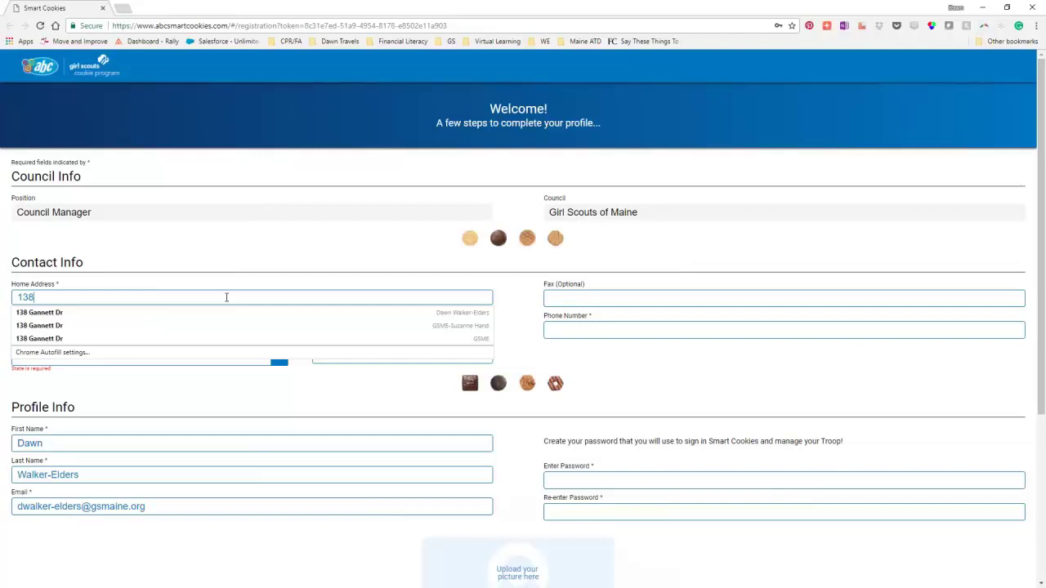
click(49, 313)
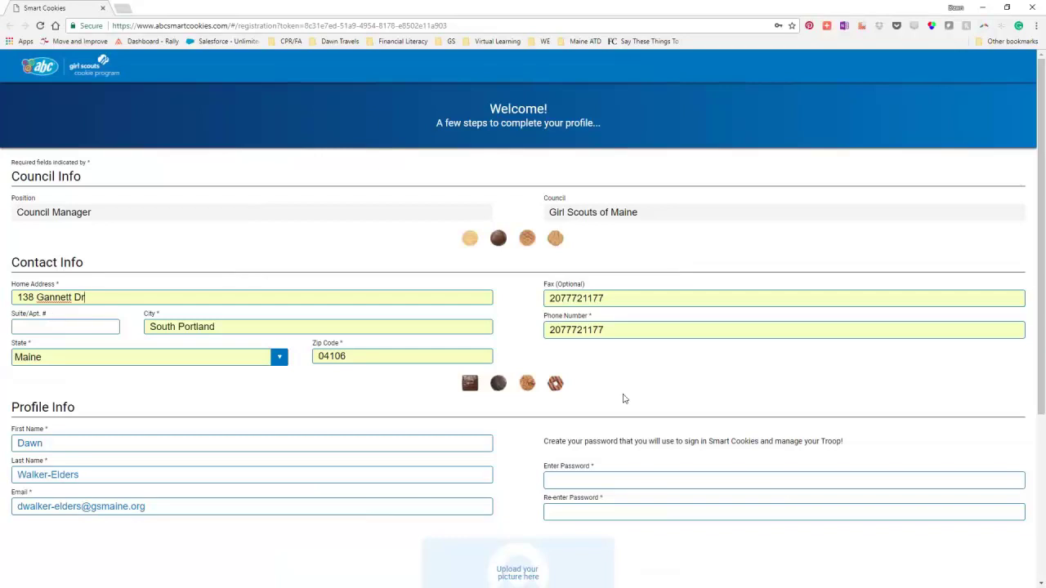
Create the account password in the Profile Info section and re-enter it to match
click(597, 475)
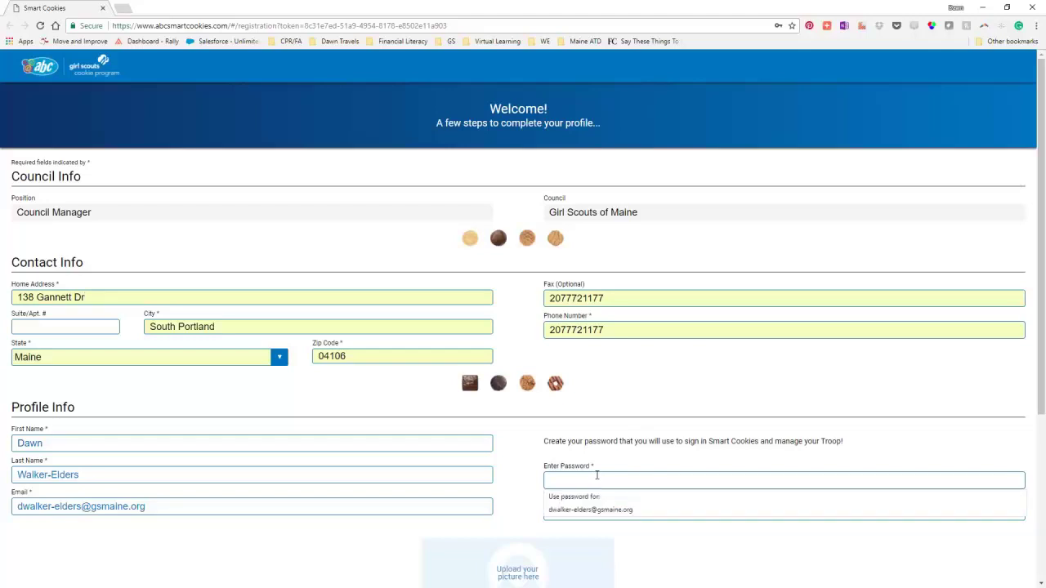
text(s)
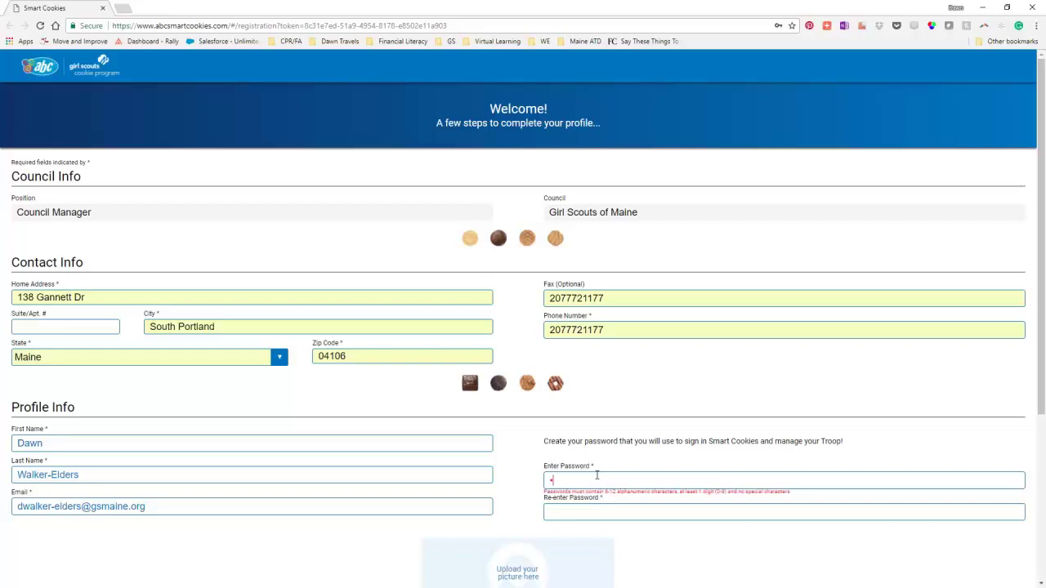
text(•••••••)
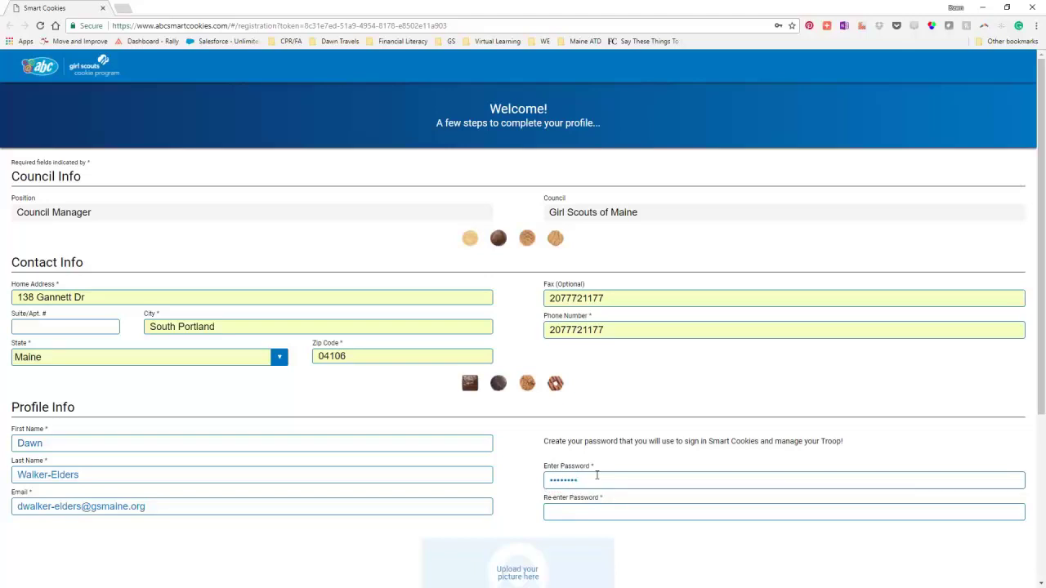
key(Tab)
text(••••••••)
Begin uploading a profile picture and browse to the Pictures folder on the personal U: network drive
scroll(783, 499, down, 3)
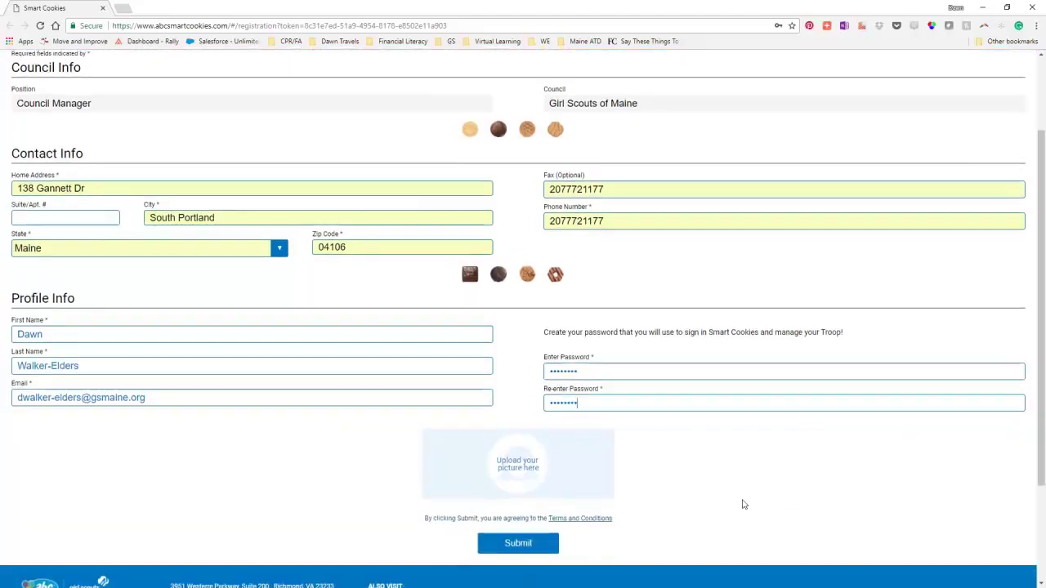
click(514, 472)
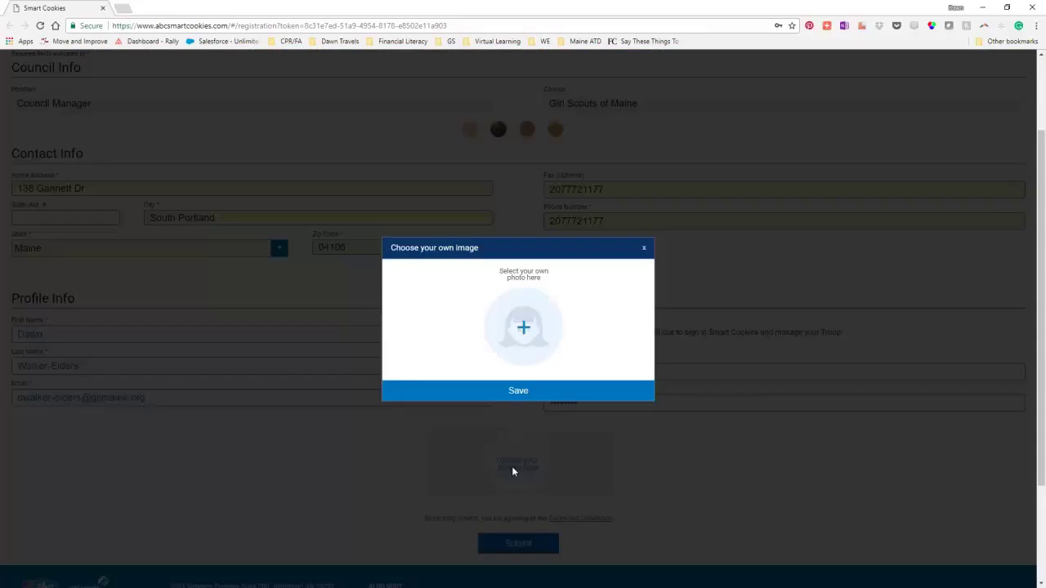
click(524, 328)
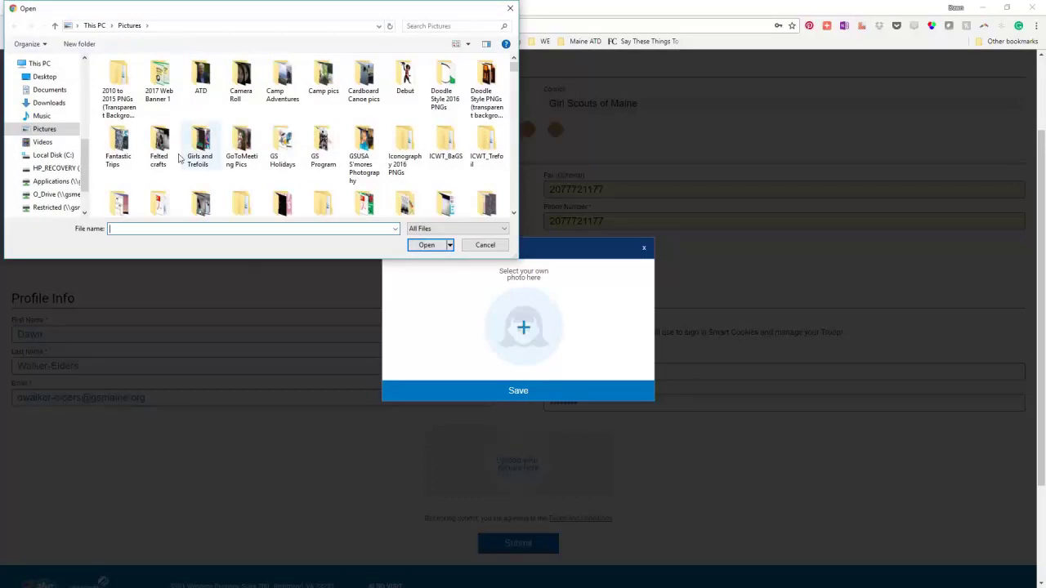
scroll(45, 165, down, 2)
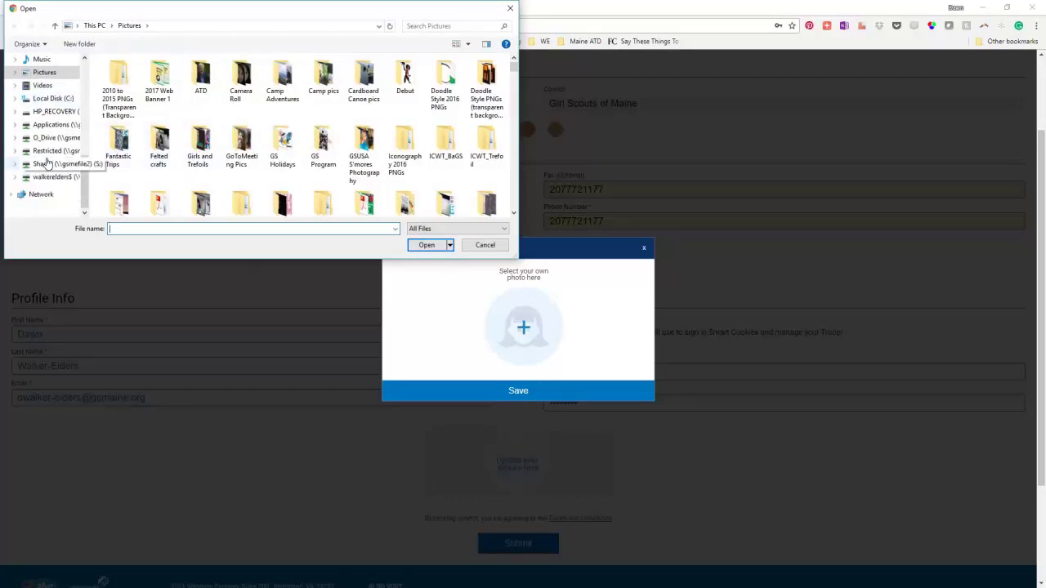
click(49, 178)
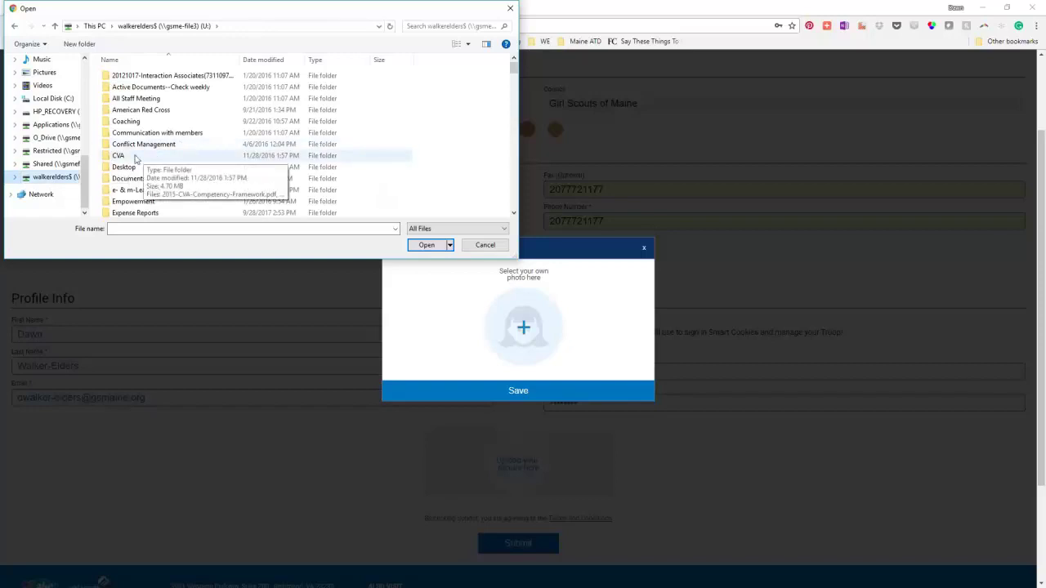
scroll(155, 154, down, 6)
scroll(155, 156, down, 2)
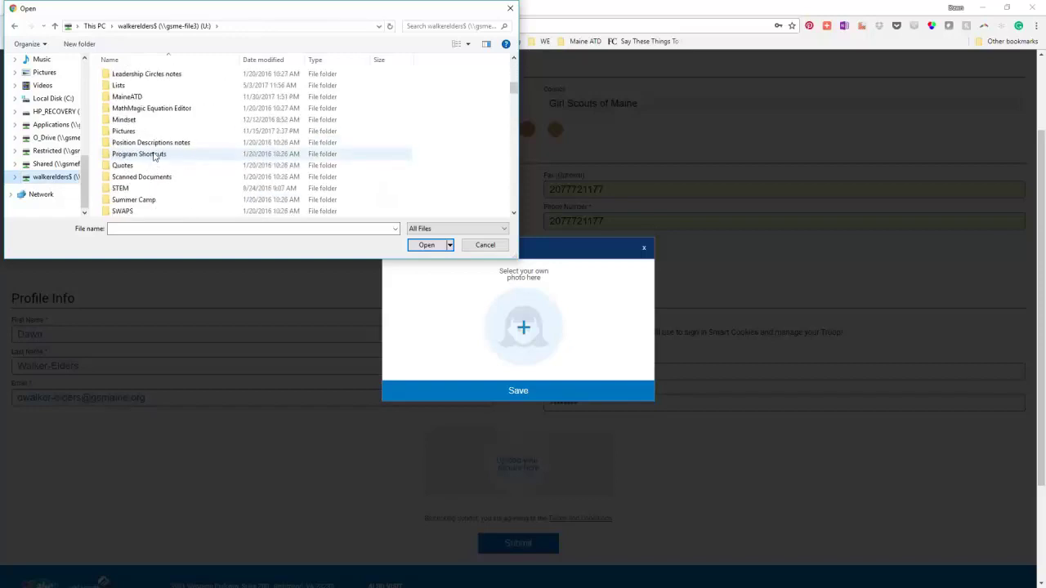
click(125, 132)
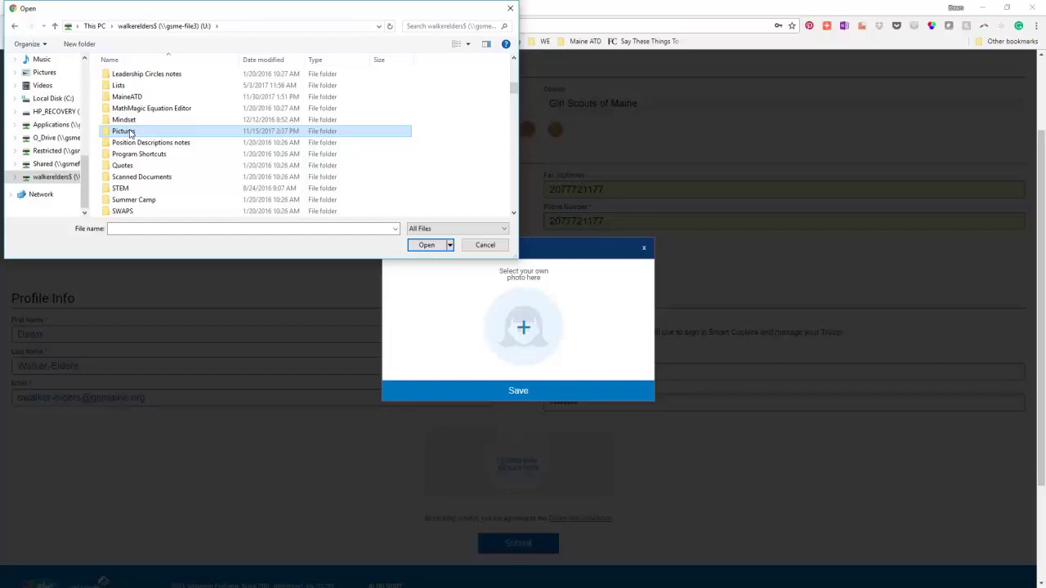
double_click(129, 133)
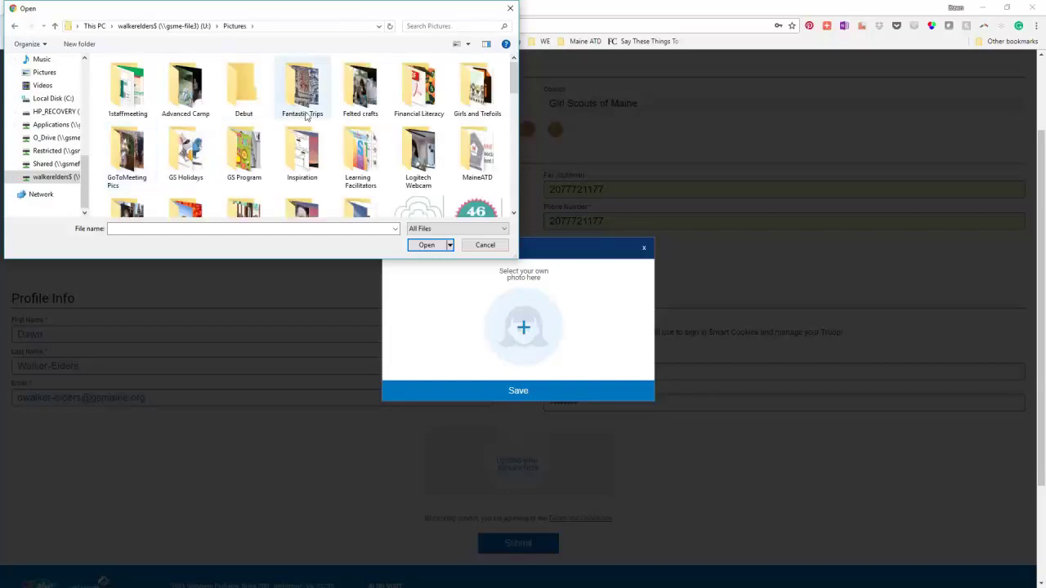
Choose the 17.2 KB portrait JPG from the nested Pictures > Profile pics folder and save it as the profile picture
scroll(302, 168, down, 3)
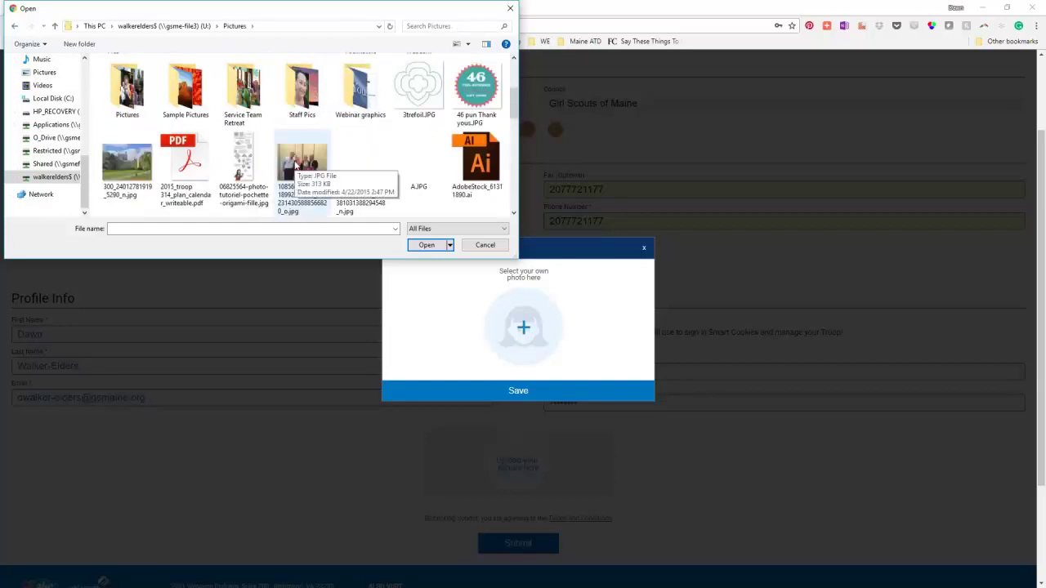
scroll(306, 168, up, 2)
double_click(133, 155)
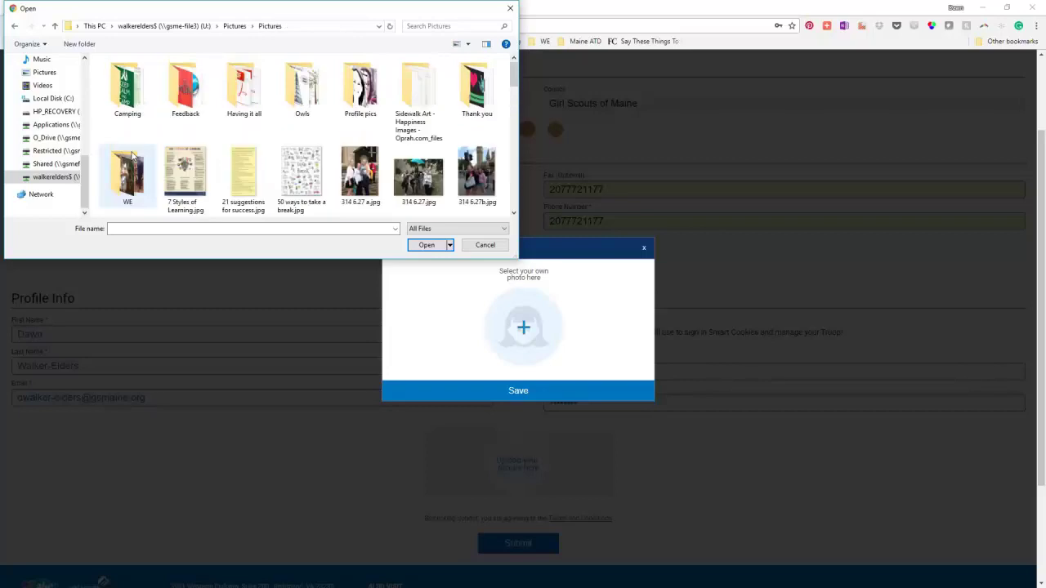
double_click(362, 100)
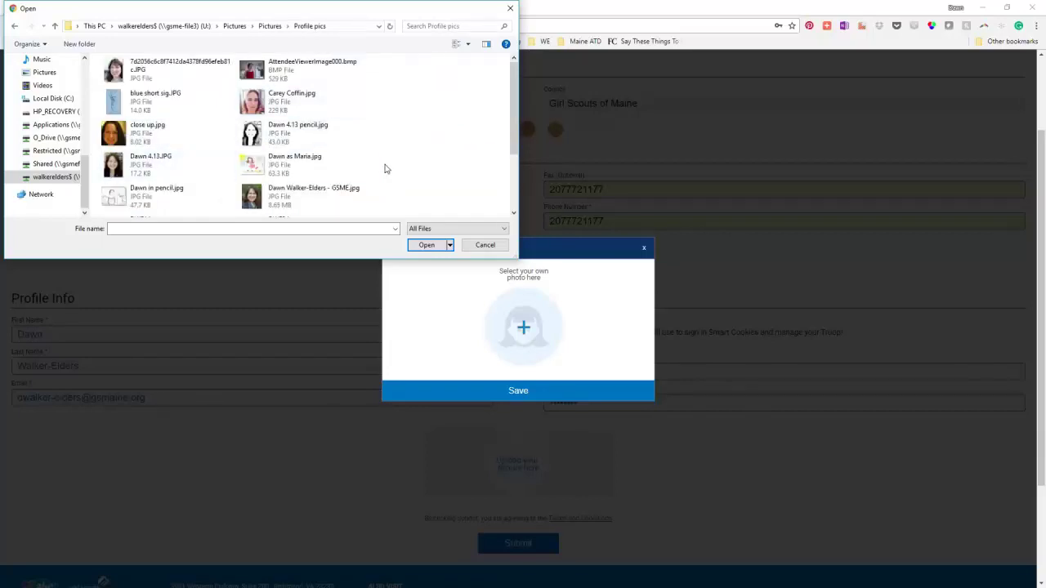
double_click(115, 169)
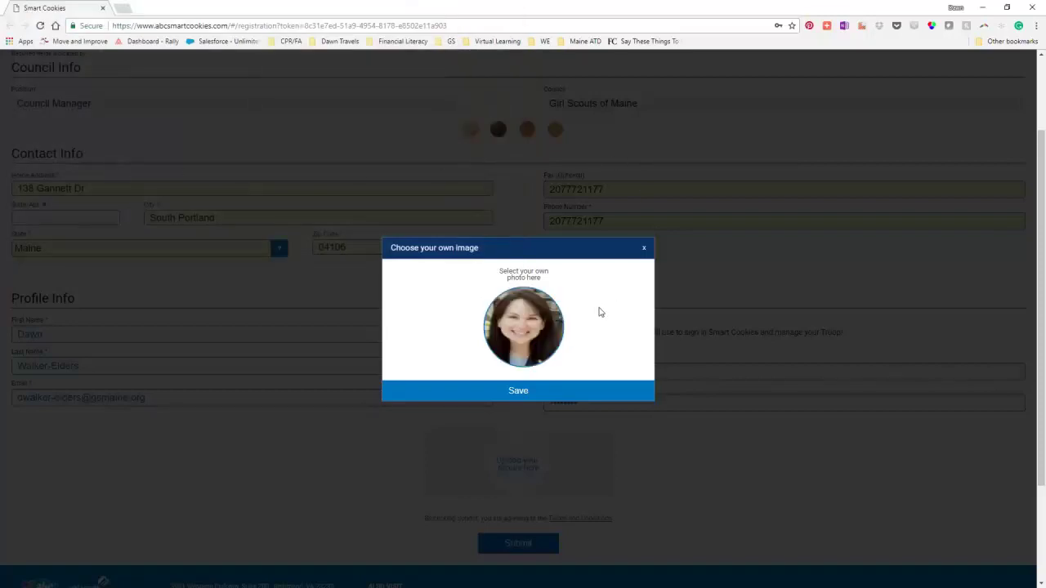
click(518, 392)
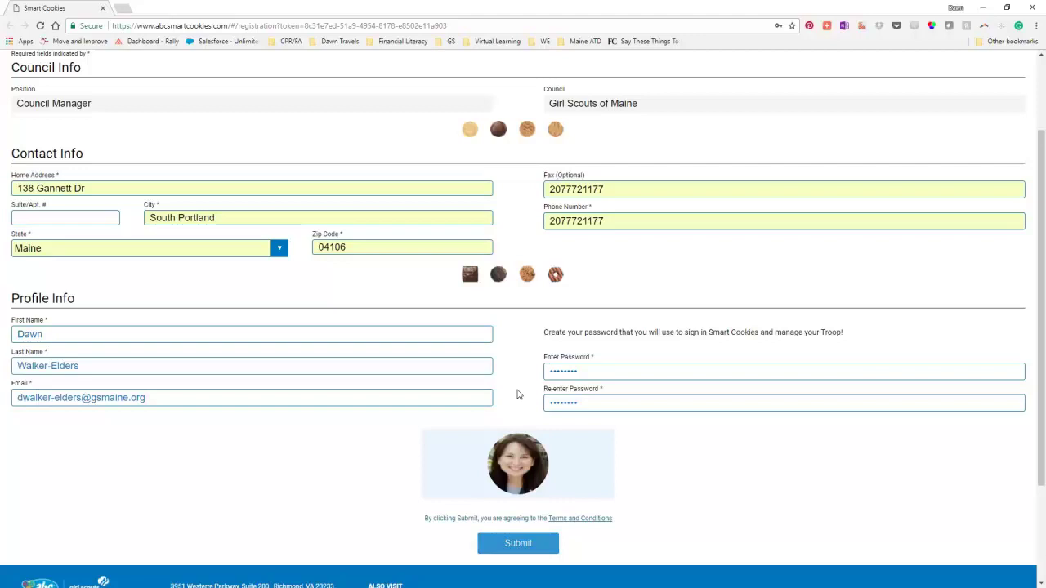
Submit the completed registration and sign in to Smart Cookies with the prefilled credentials
click(519, 546)
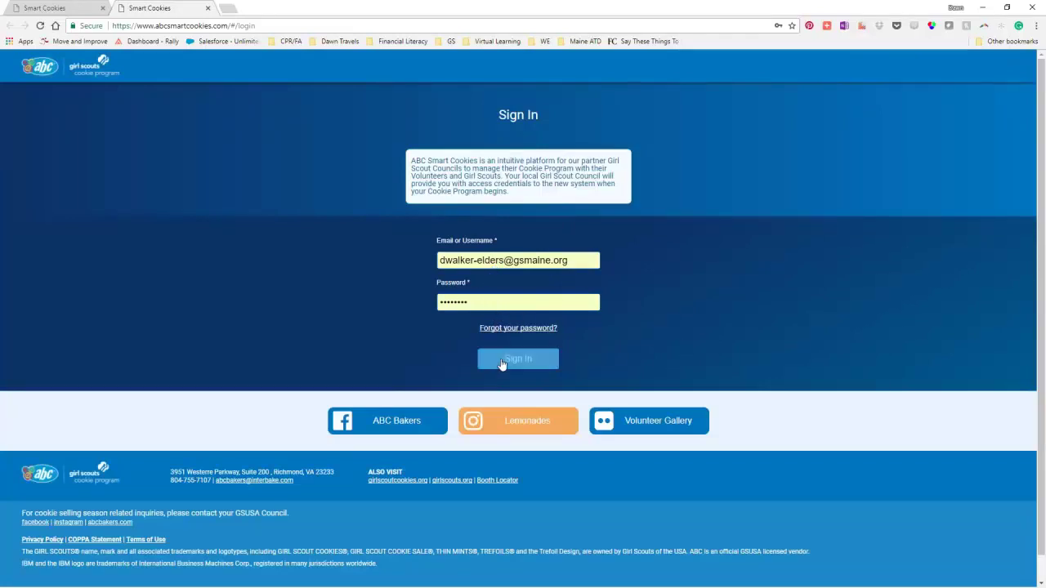
click(517, 363)
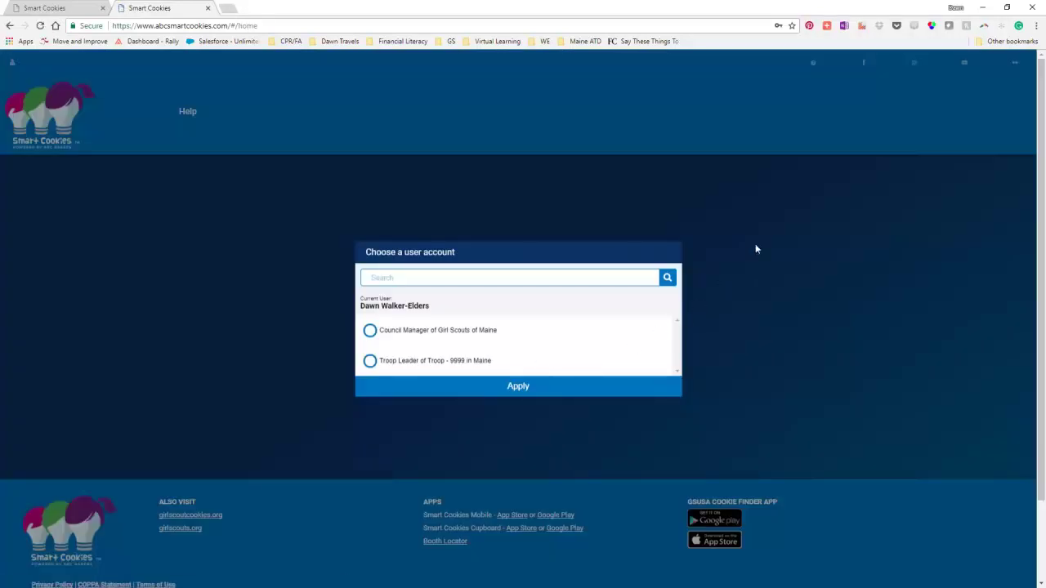
Apply the user account Troop Leader of Troop - 9999 in Maine and look over its Troop Dashboard, including Important Dates
click(370, 362)
click(573, 388)
click(514, 391)
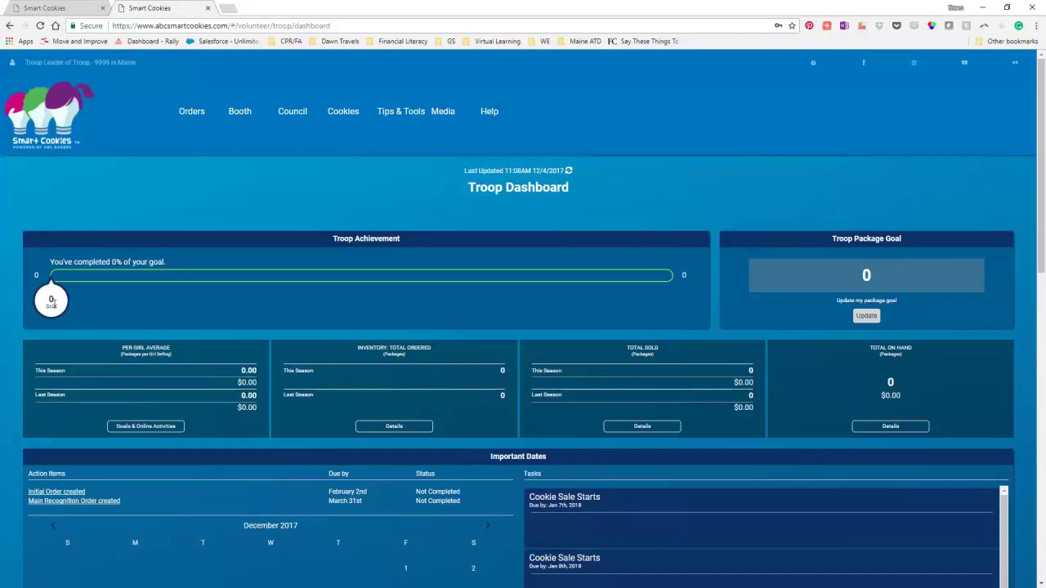
scroll(287, 518, down, 3)
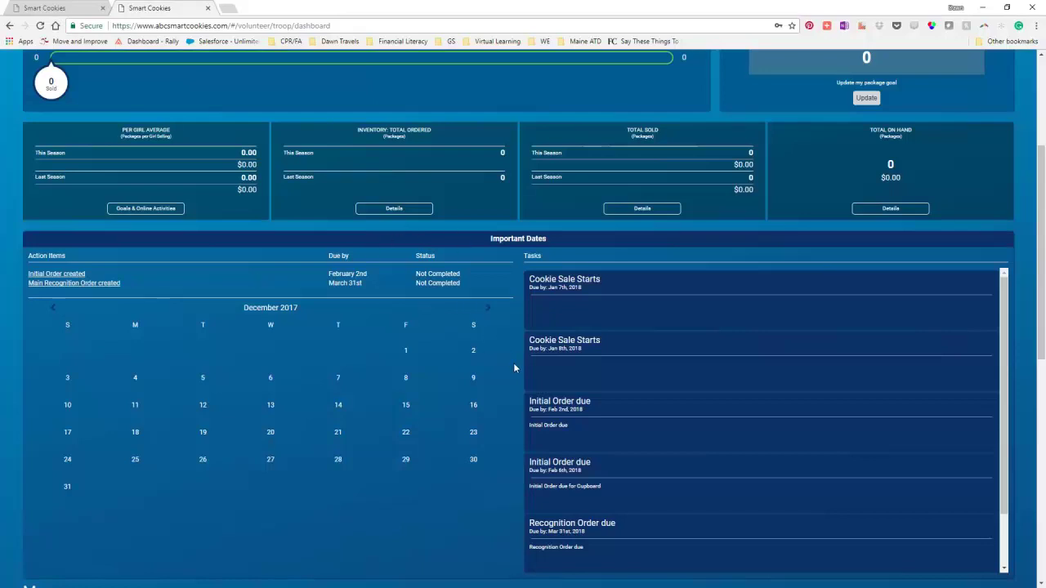
scroll(514, 367, up, 3)
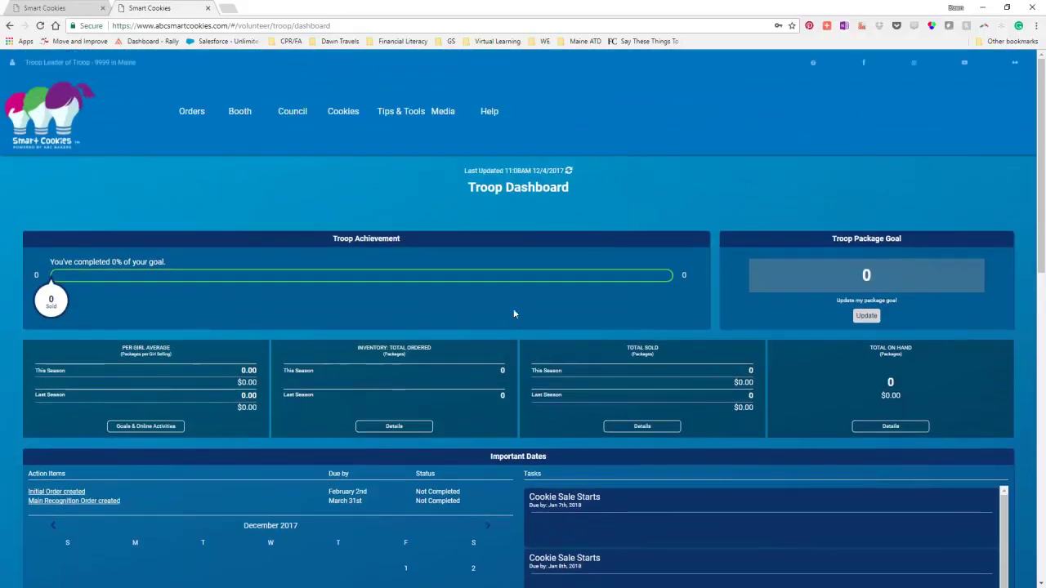